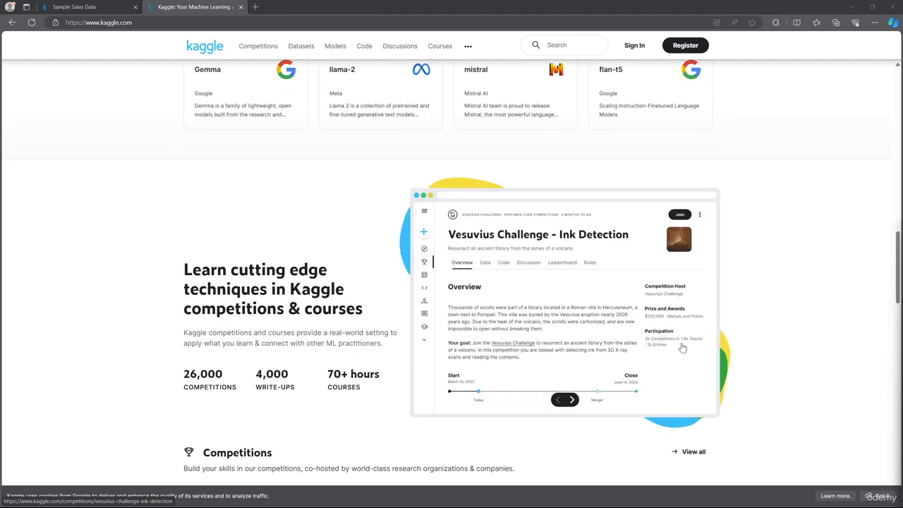
- Look through the Kaggle home page, including its competitions, solution write-ups, courses and community sections
scroll(707, 352, down, 1)
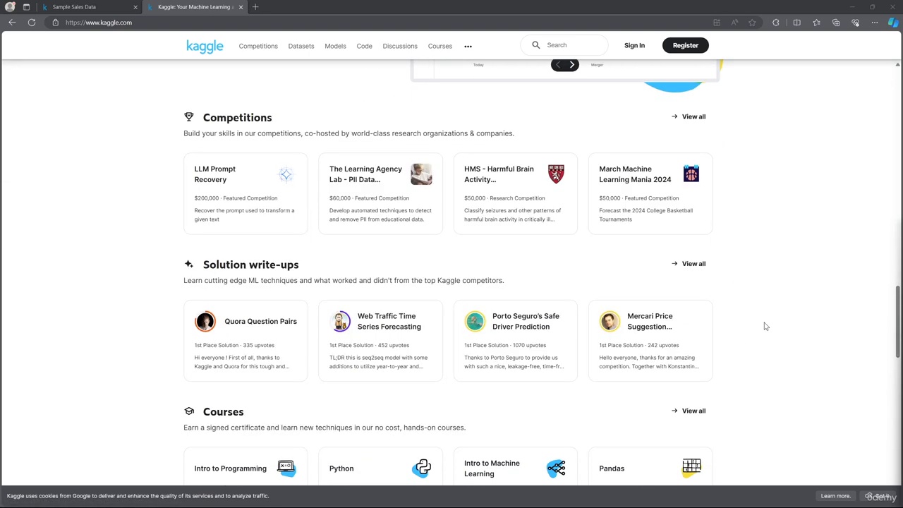
scroll(578, 220, down, 2)
scroll(611, 230, down, 6)
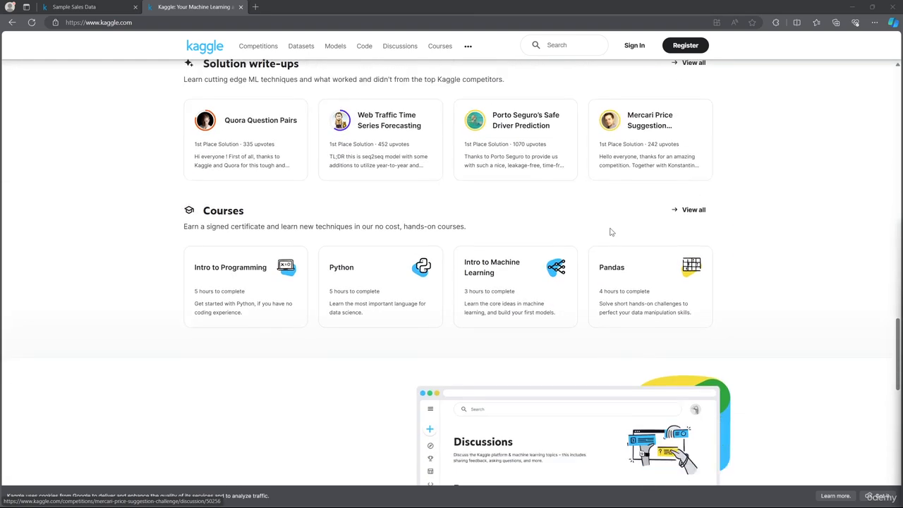
scroll(630, 252, down, 1)
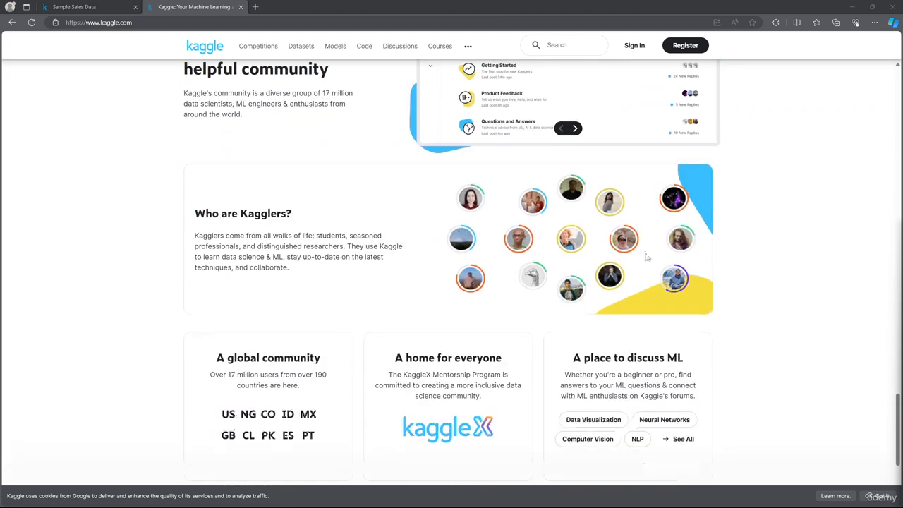
key(Home)
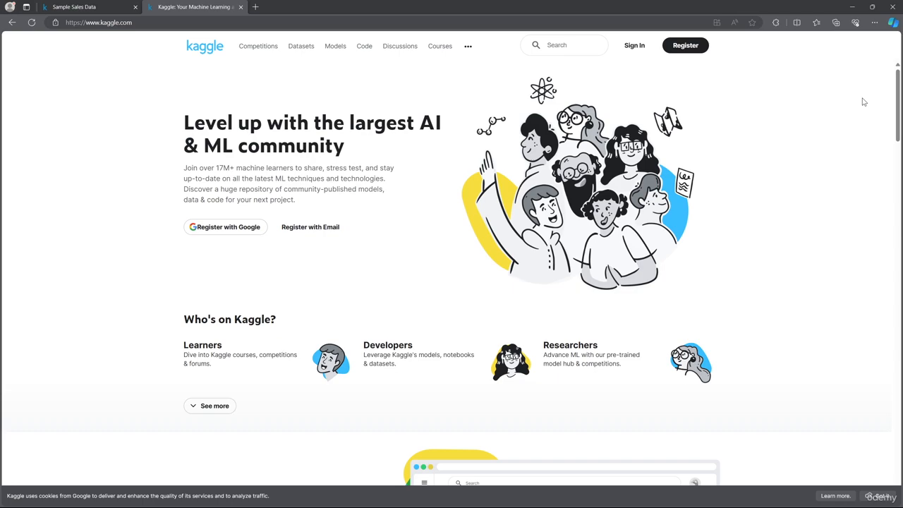
drag(898, 141, 896, 424)
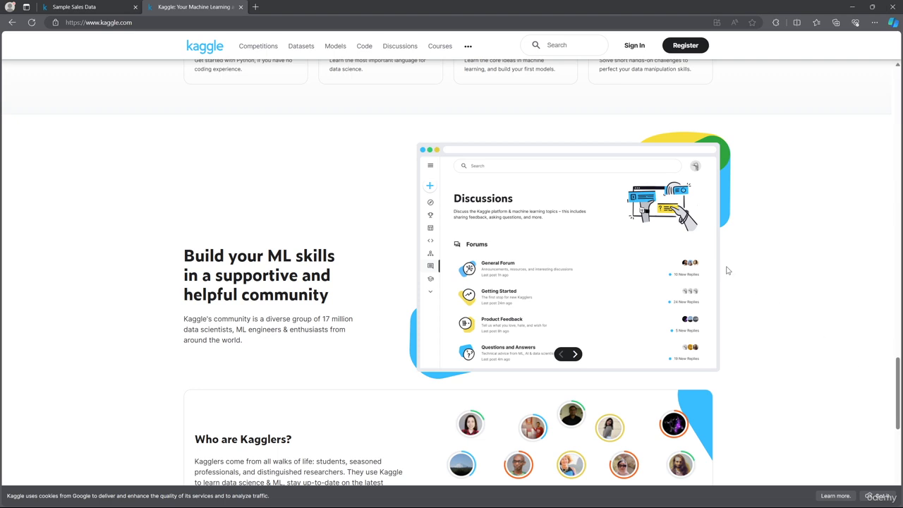
- Open Kaggle's Datasets page, look over the trending datasets and view the available dataset filters
click(301, 47)
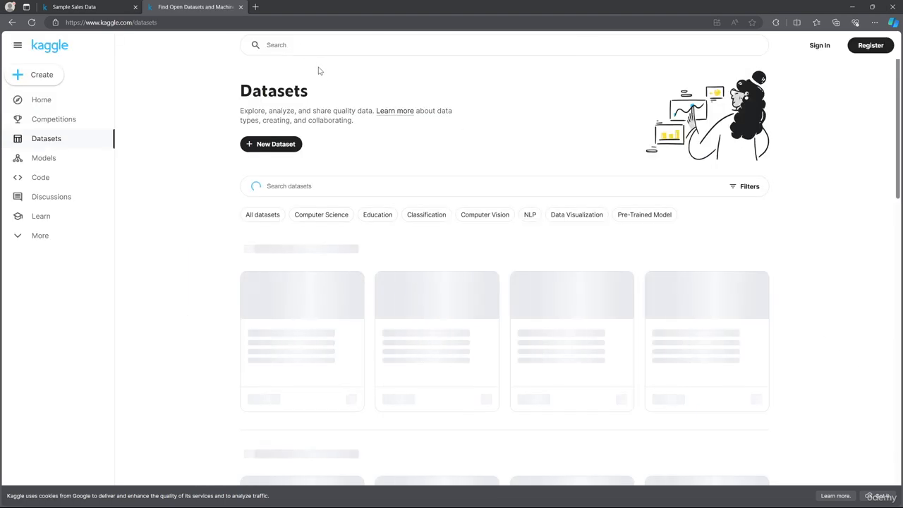
scroll(452, 148, down, 3)
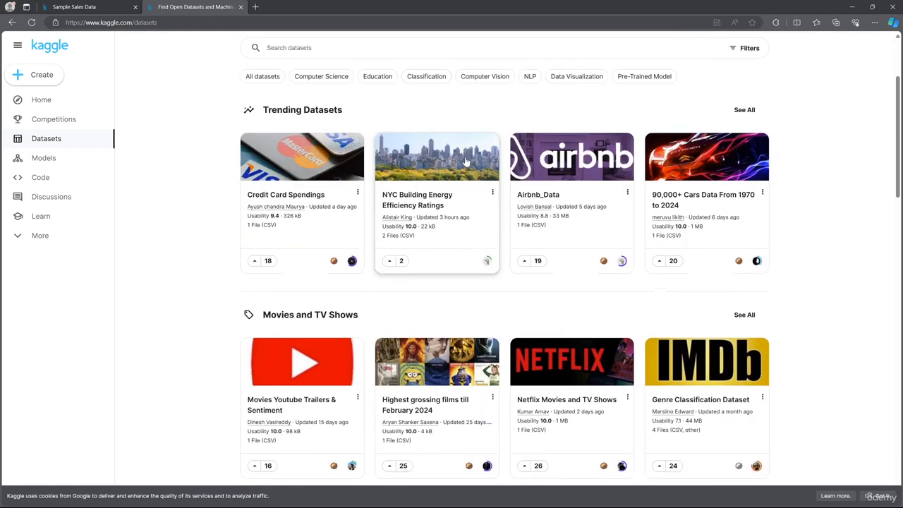
scroll(661, 206, up, 3)
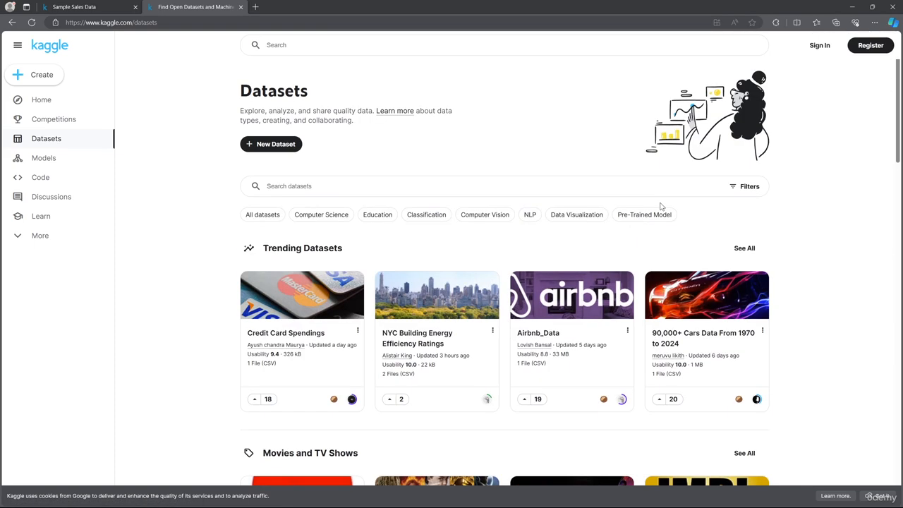
click(748, 187)
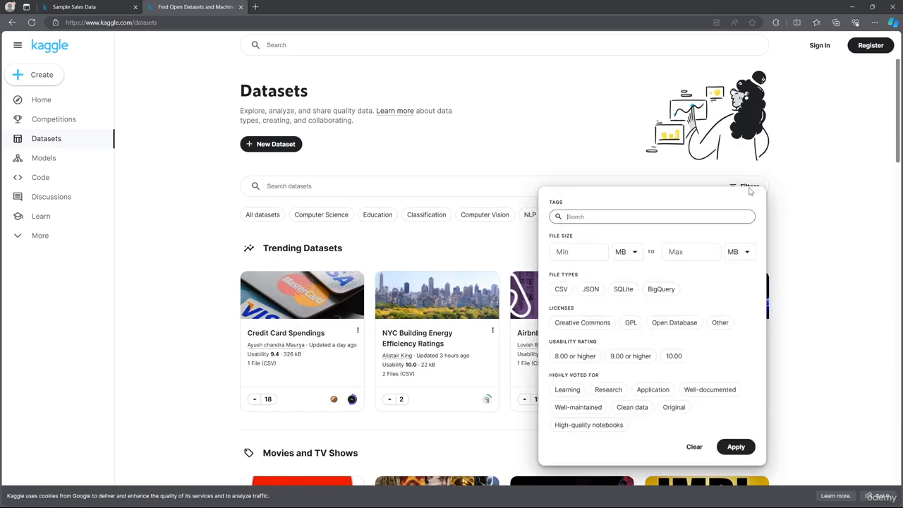
- Search the datasets for "formula 1" and look through the results
click(513, 186)
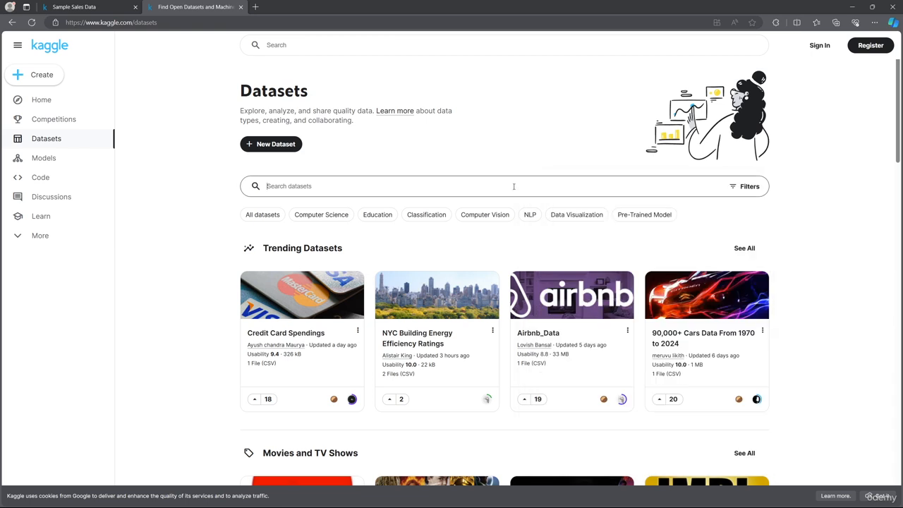
text(formula 1)
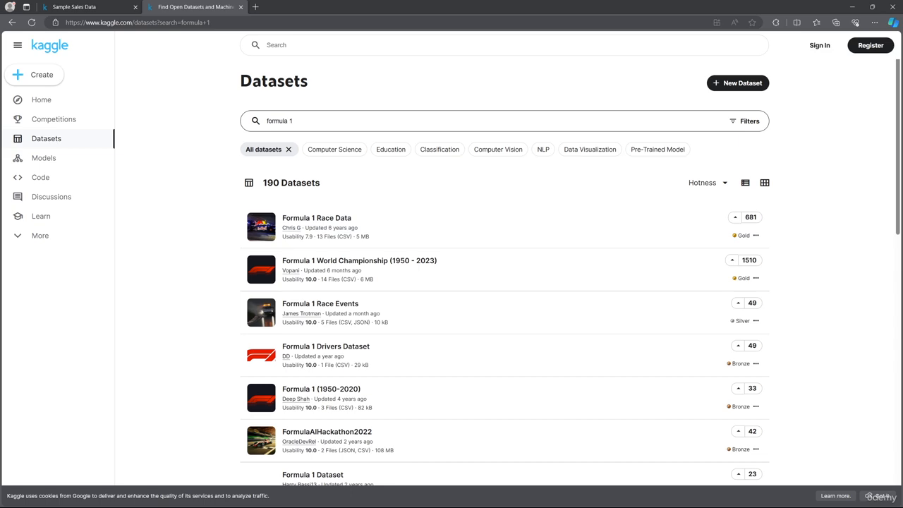
scroll(820, 272, down, 3)
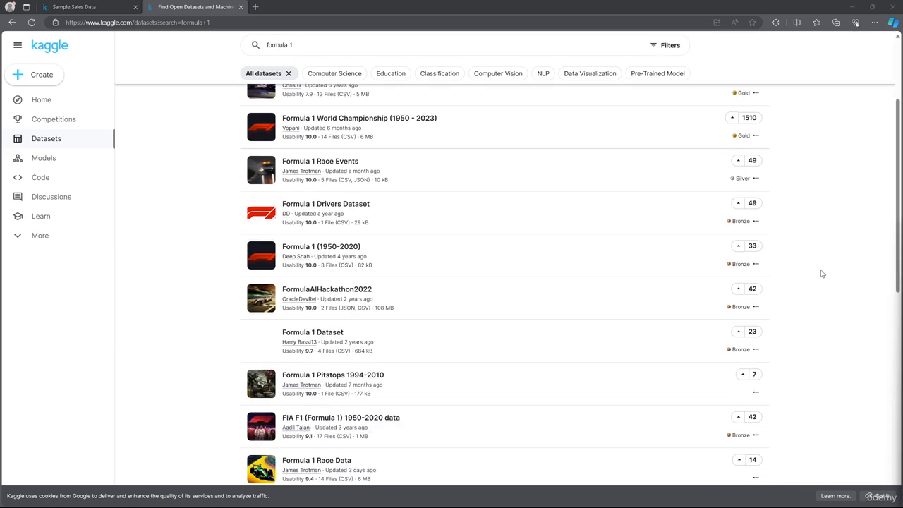
scroll(821, 272, down, 9)
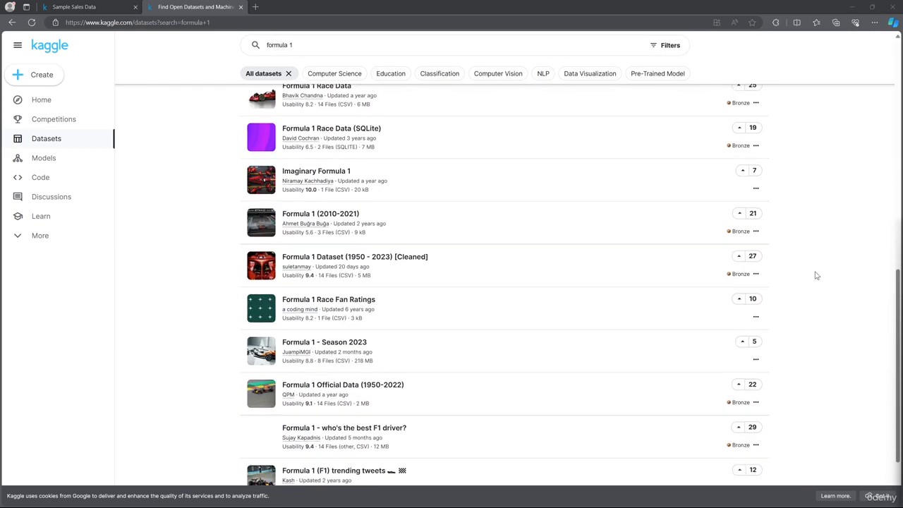
scroll(816, 276, down, 2)
scroll(815, 275, up, 10)
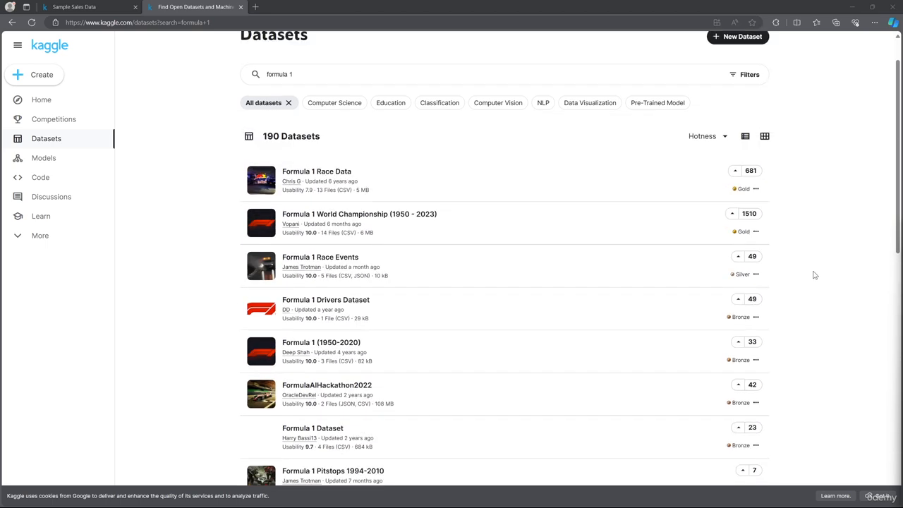
scroll(814, 275, up, 1)
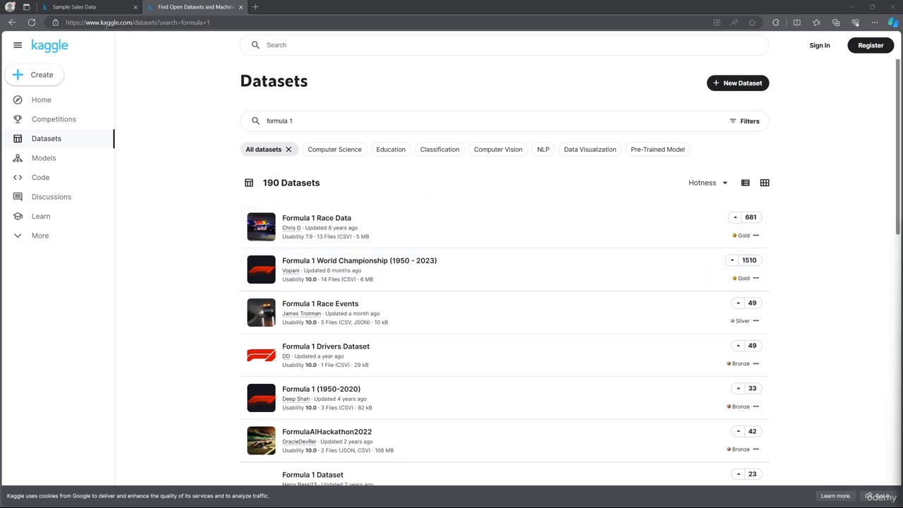
- Switch to the Sample Sales Data page, and open the extracted archive folder in File Explorer's Downloads
click(92, 8)
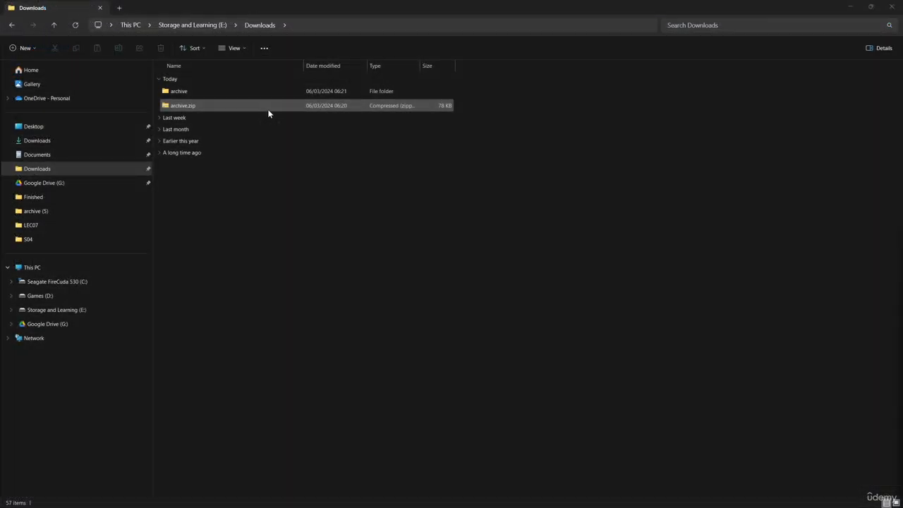
click(263, 93)
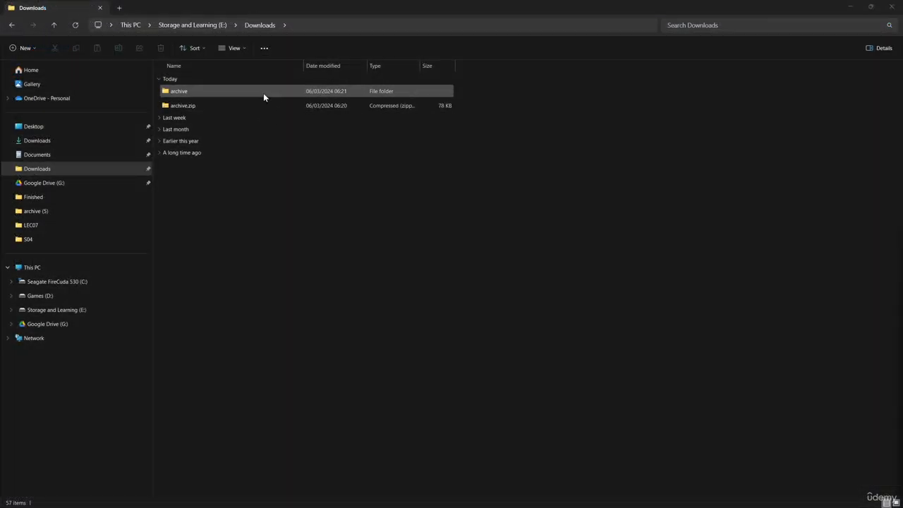
double_click(264, 93)
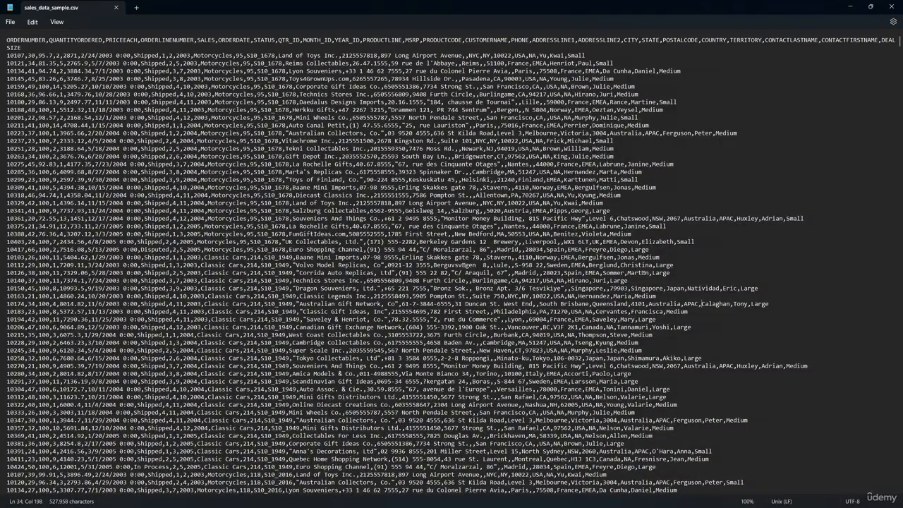
- Examine the comma-separated column headers and first record of sales_data_sample.csv in Notepad, and close the file
drag(6, 40, 139, 42)
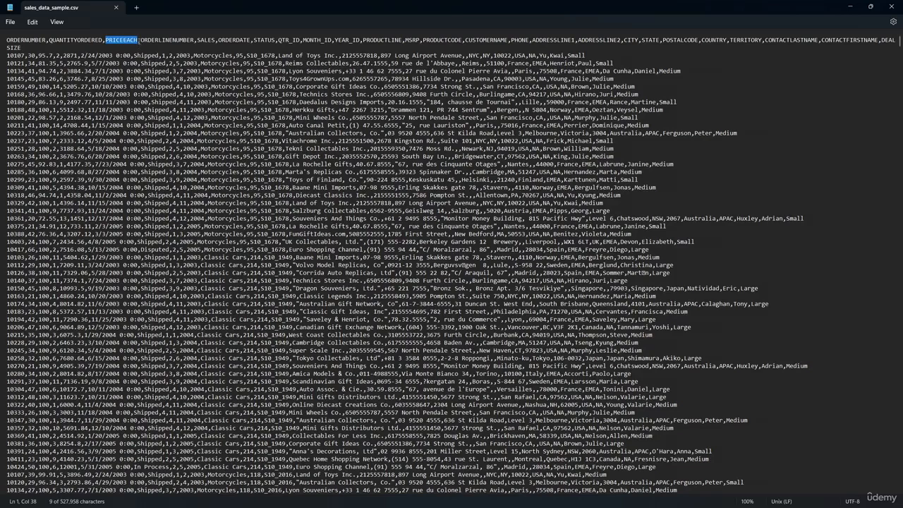
click(146, 40)
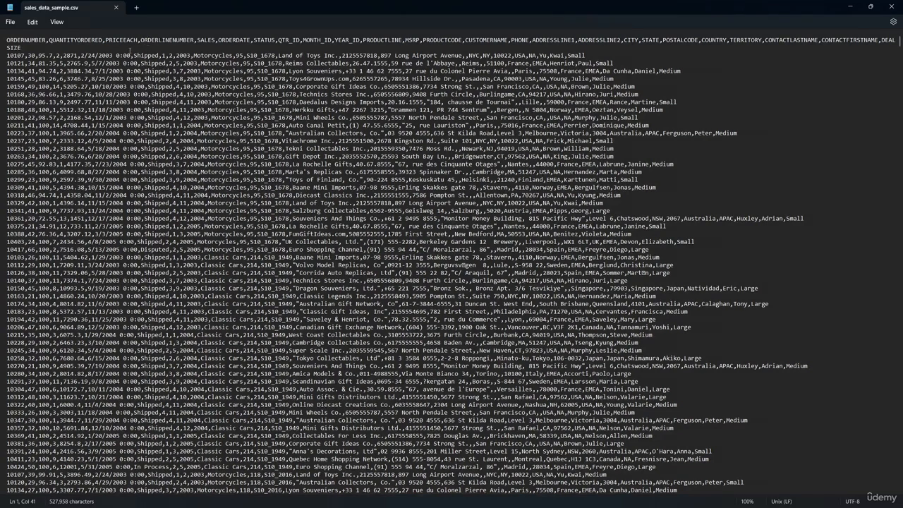
click(14, 55)
click(27, 55)
click(892, 7)
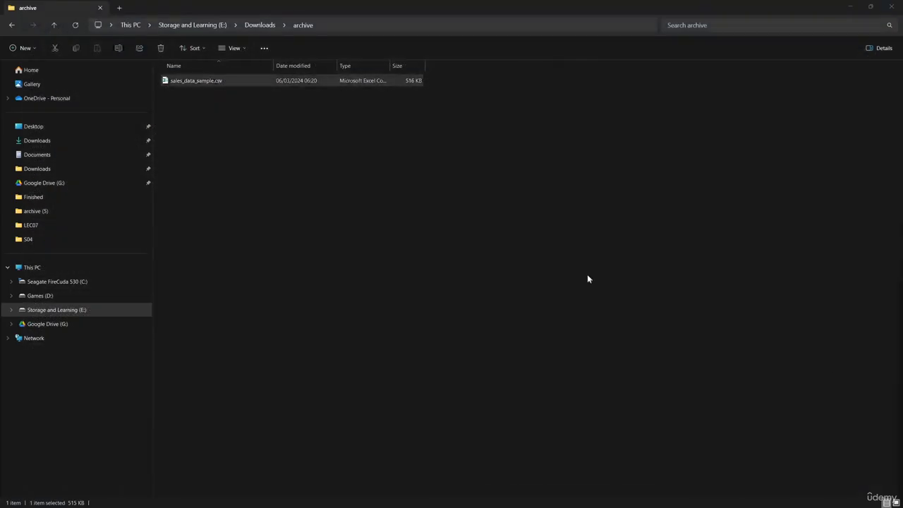
- Open sales_data_sample.csv from the archive folder in Excel and look through its rows and columns
right_click(229, 83)
mouse_move(278, 124)
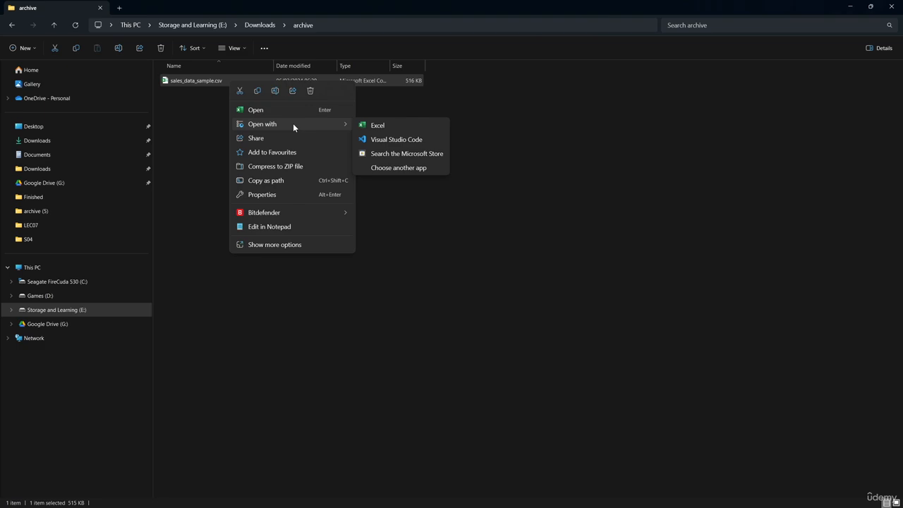
click(399, 126)
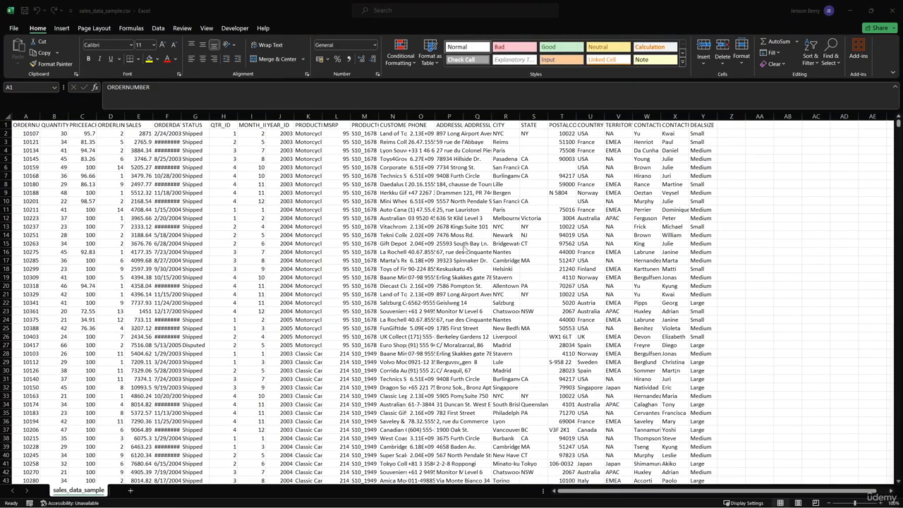
scroll(465, 248, down, 6)
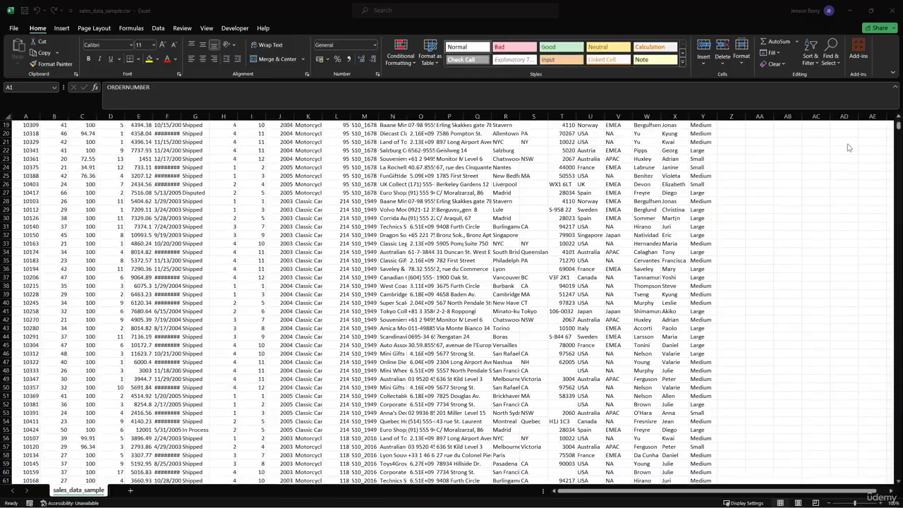
mouse_move(899, 127)
mouse_down()
mouse_move(900, 183)
mouse_move(899, 126)
mouse_up()
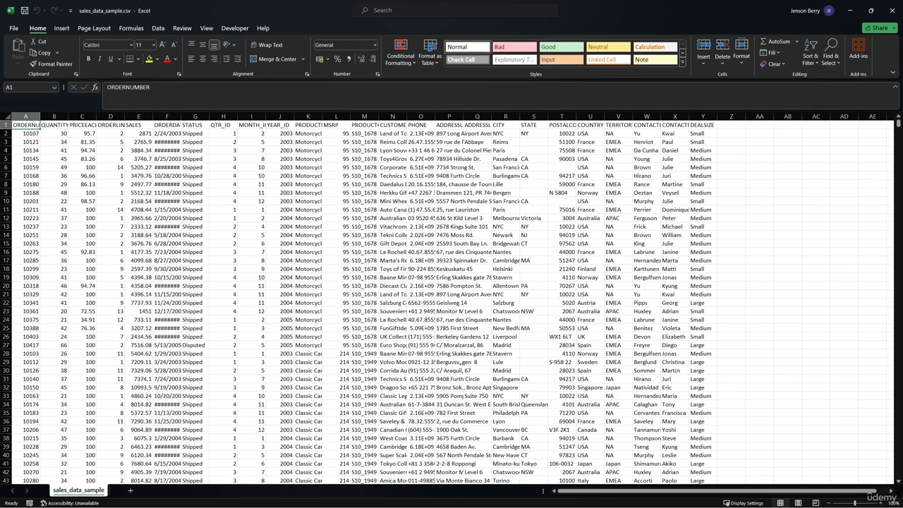
- Switch to the blank Book1 workbook and review the source categories offered by Get Data, such as files, Azure and other sources
key(alt+Tab)
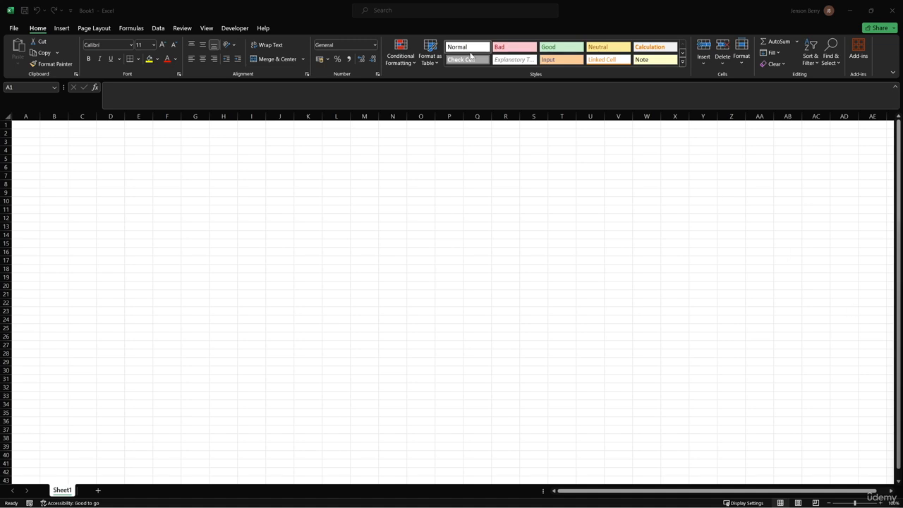
click(157, 29)
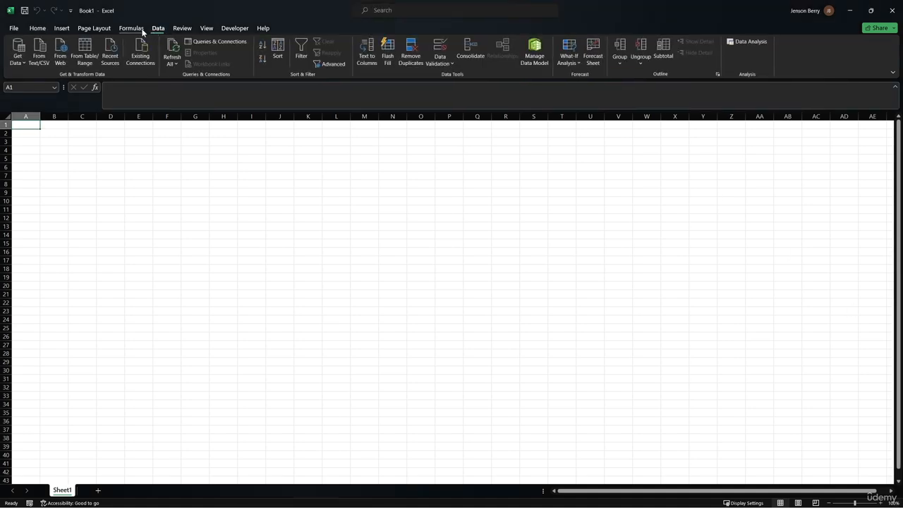
click(19, 63)
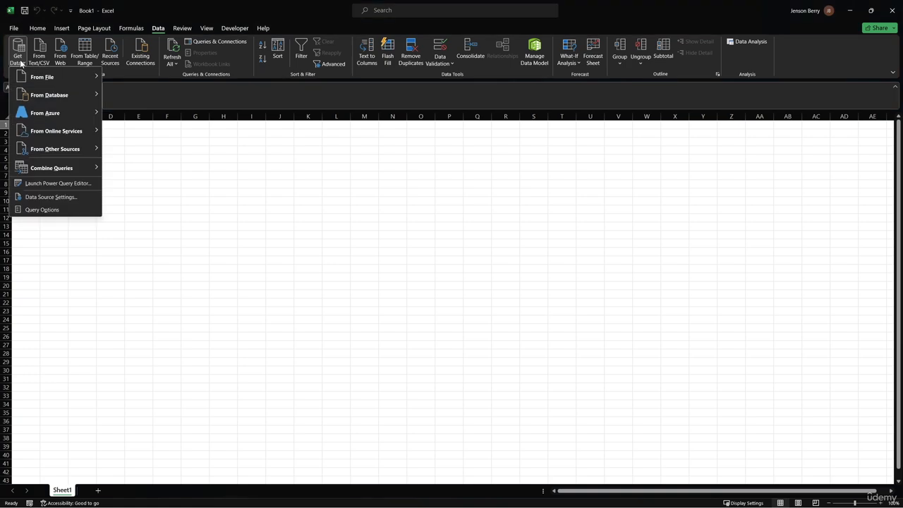
mouse_move(24, 75)
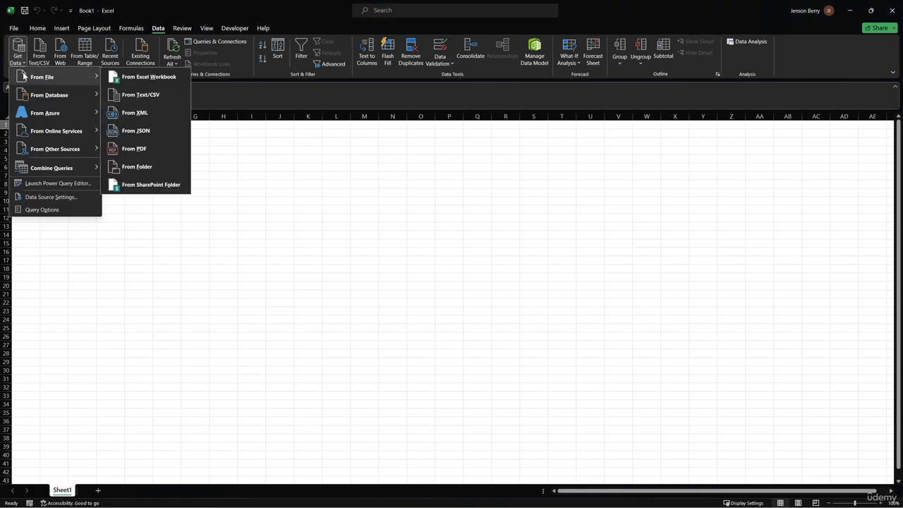
mouse_move(31, 96)
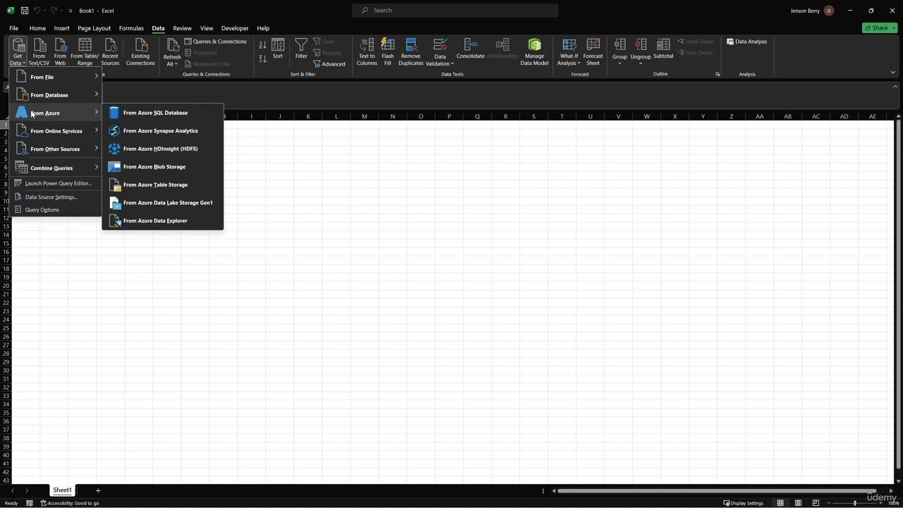
mouse_move(40, 136)
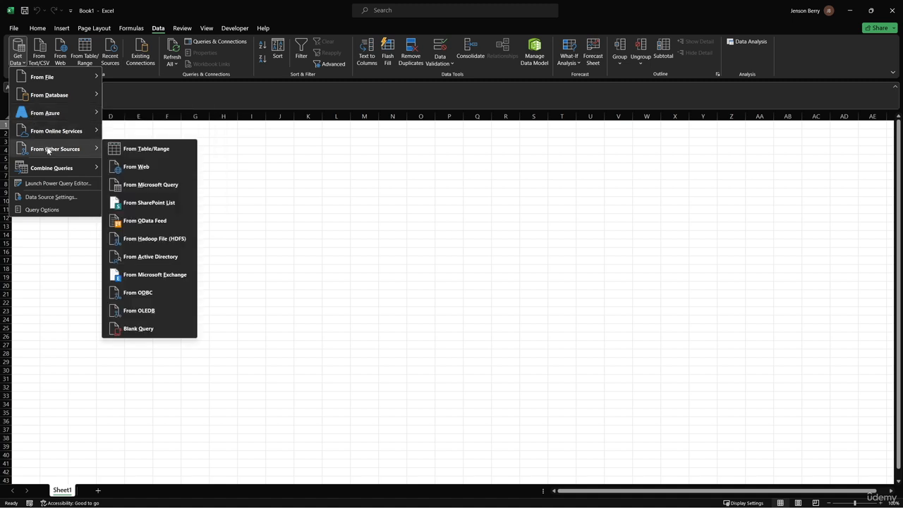
- Start a Text/CSV import of sales_data_sample.csv from the archive folder in Downloads
mouse_move(54, 77)
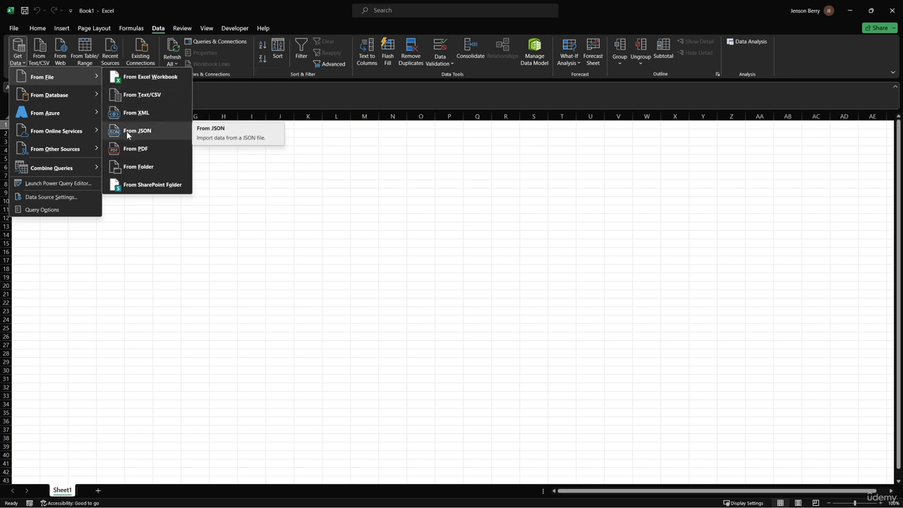
click(134, 96)
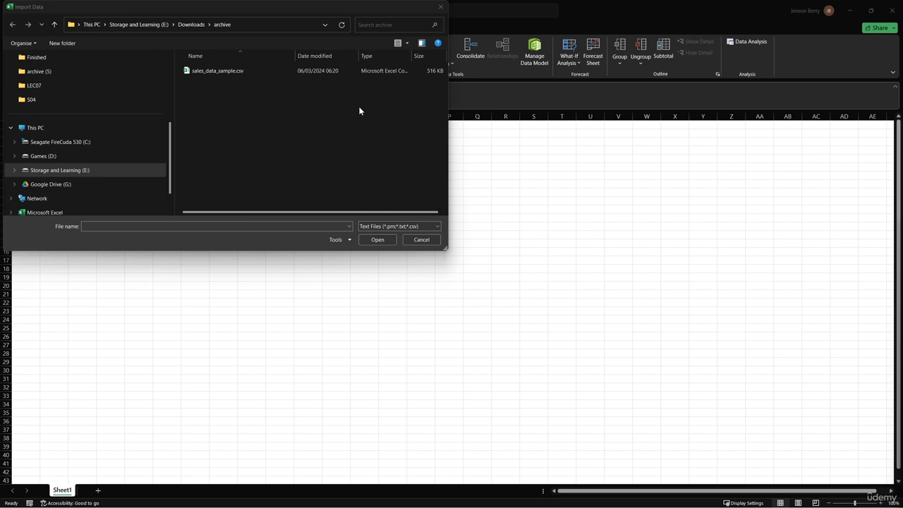
double_click(350, 73)
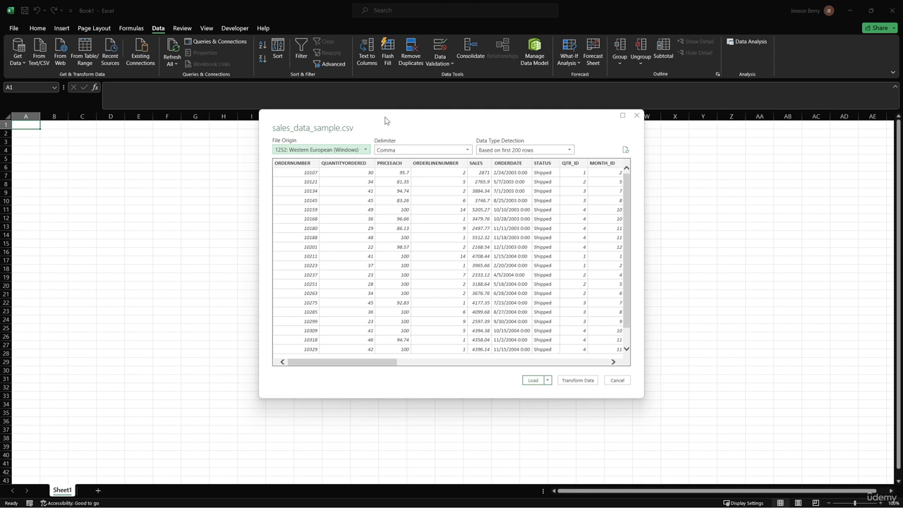
- Review the delimiter choices for the import, keep Comma, and open the data for transformation in Power Query Editor
click(460, 153)
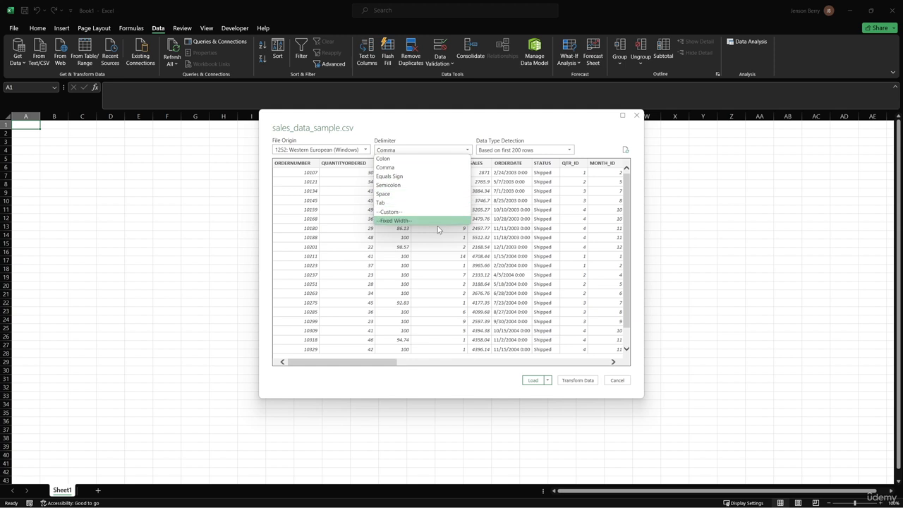
click(436, 149)
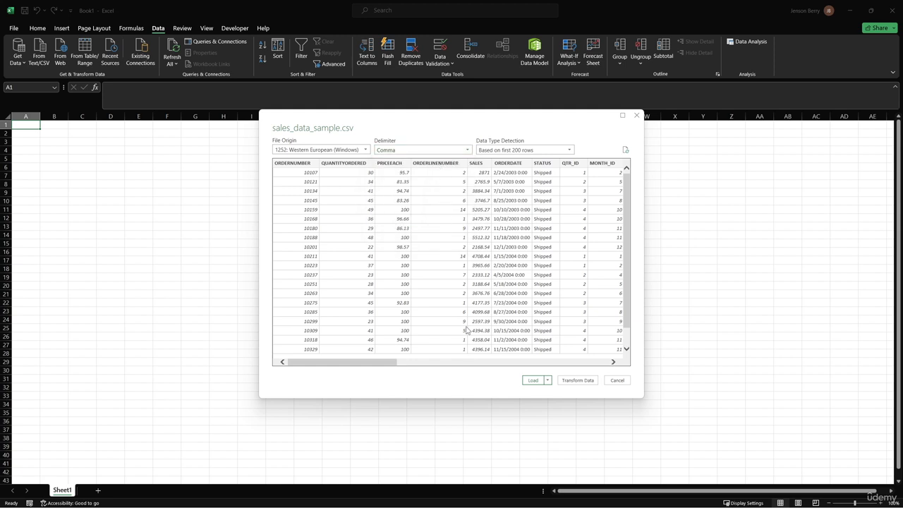
click(570, 384)
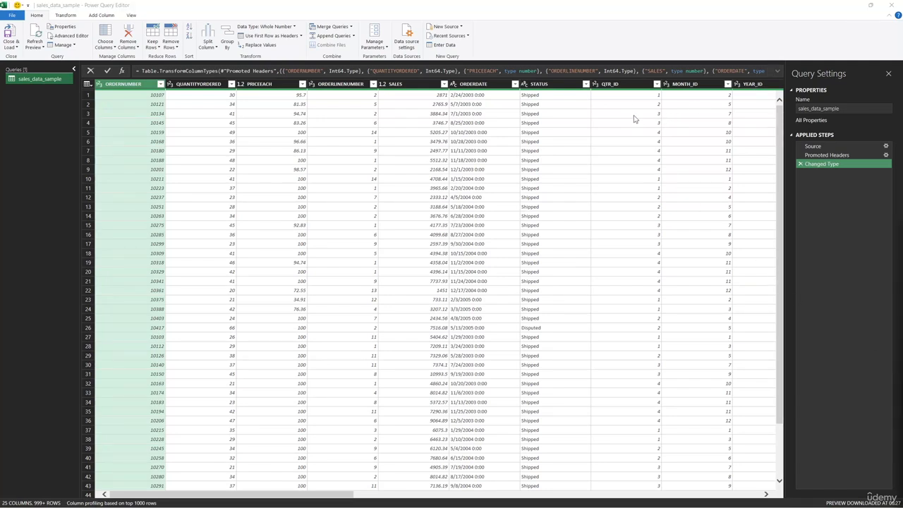
- Review the operations offered for the QTR_ID column, such as Remove, Rename and the Change Type data types, without applying any
right_click(619, 84)
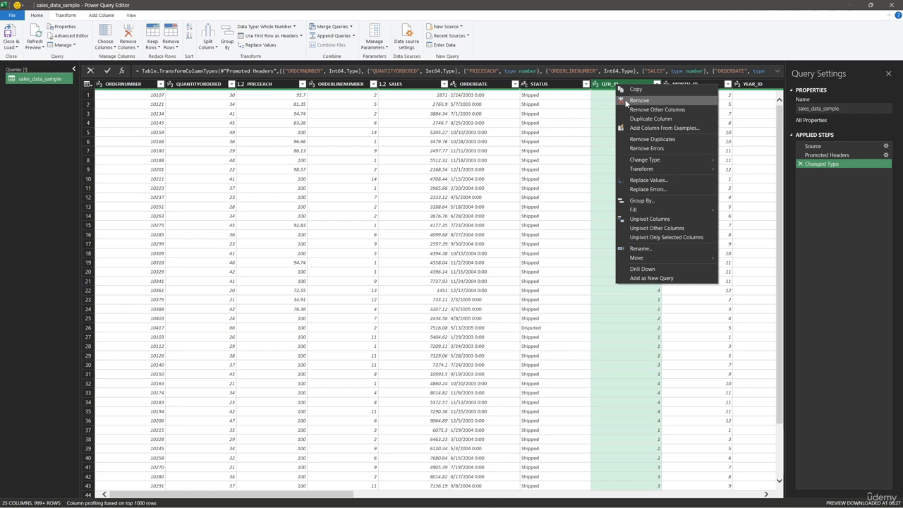
right_click(612, 81)
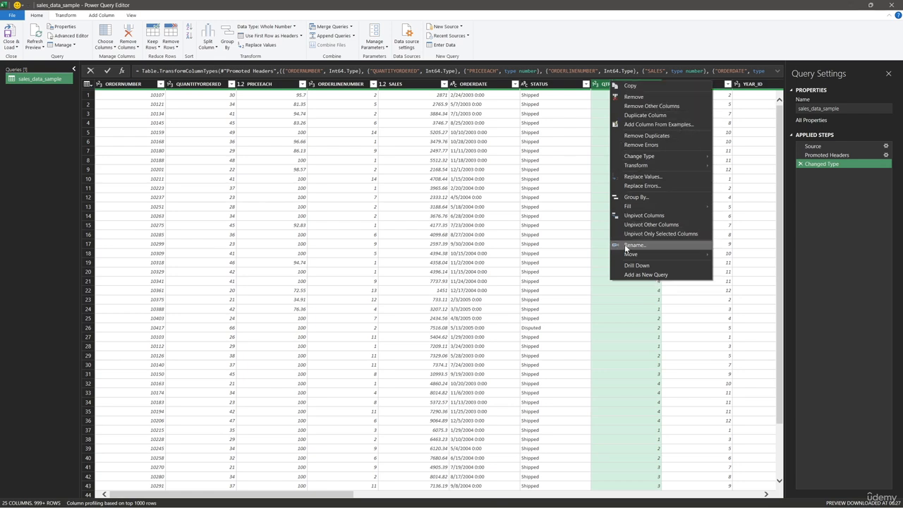
mouse_move(633, 158)
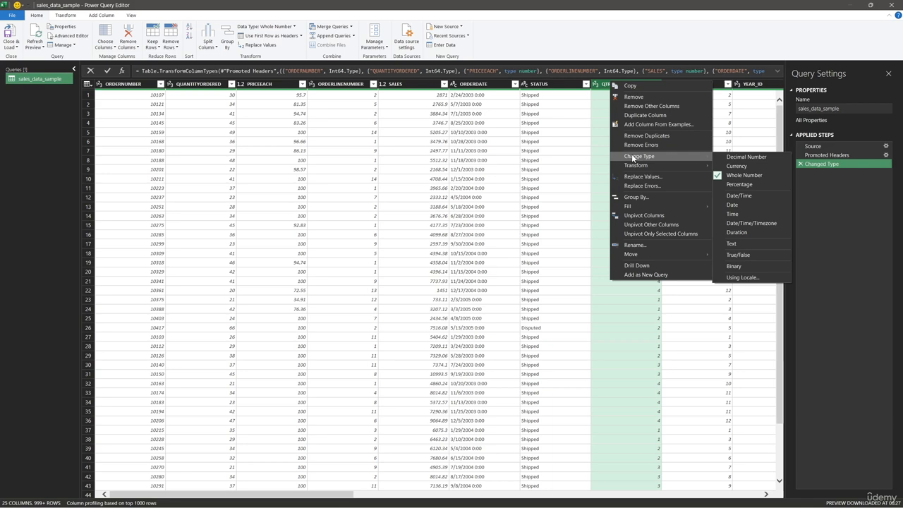
key(Escape)
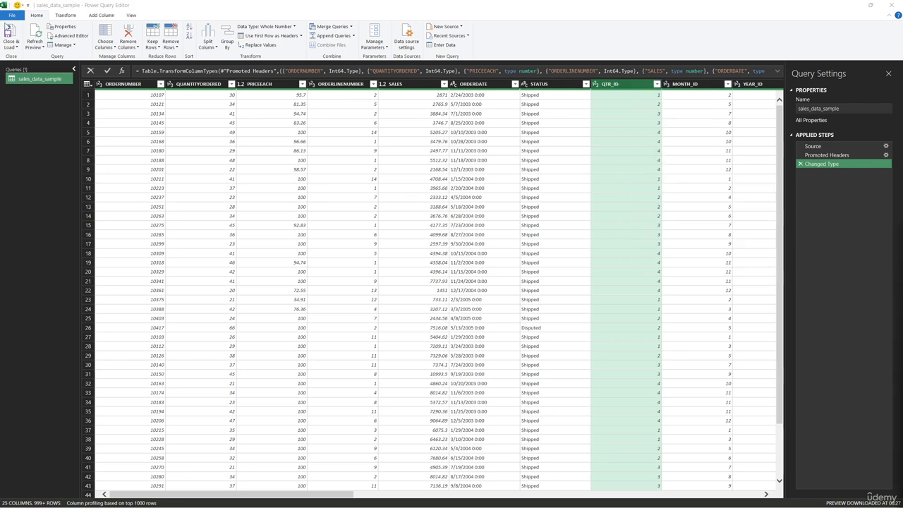
- Close and load the sales_data_sample query into the workbook, and look through the table with the Queries & Connections pane closed
click(8, 26)
click(8, 31)
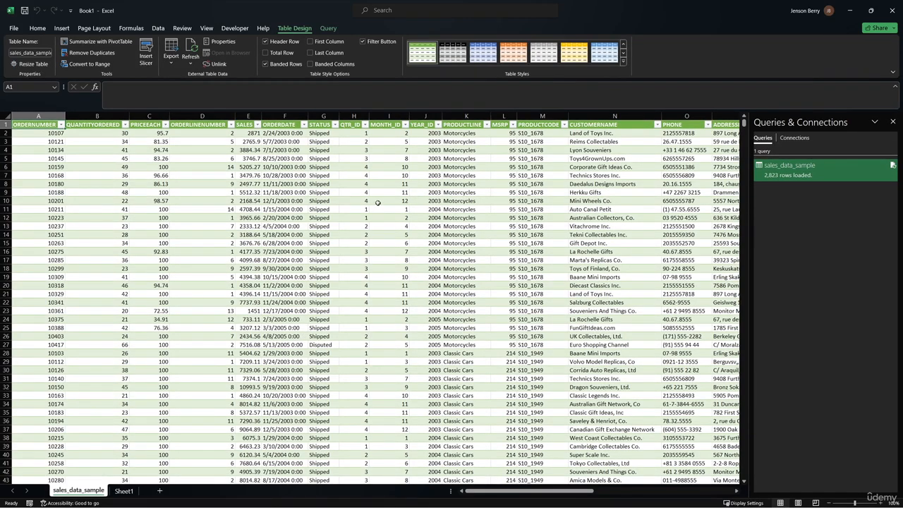
click(892, 122)
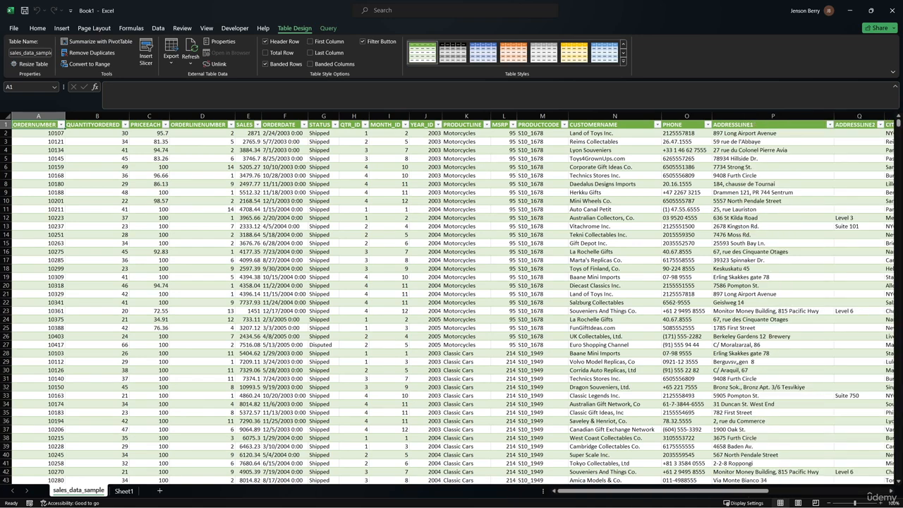
scroll(602, 218, down, 3)
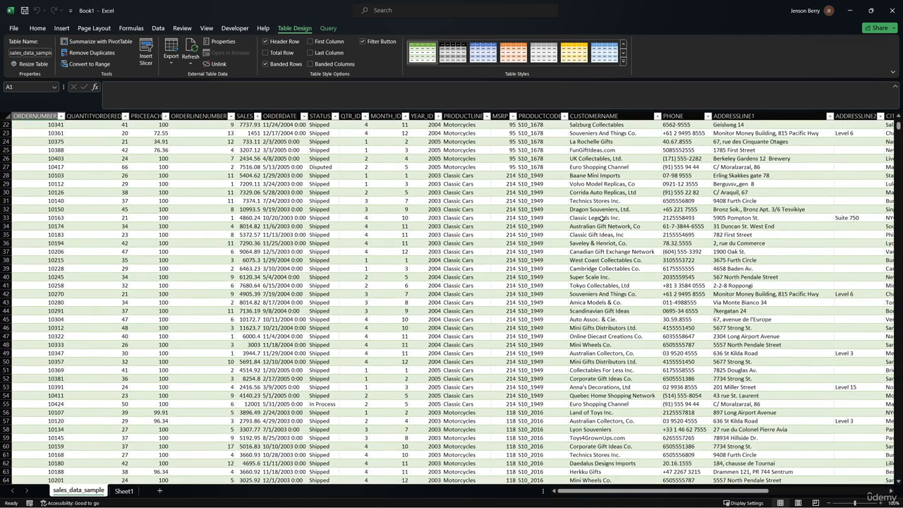
scroll(601, 215, up, 1)
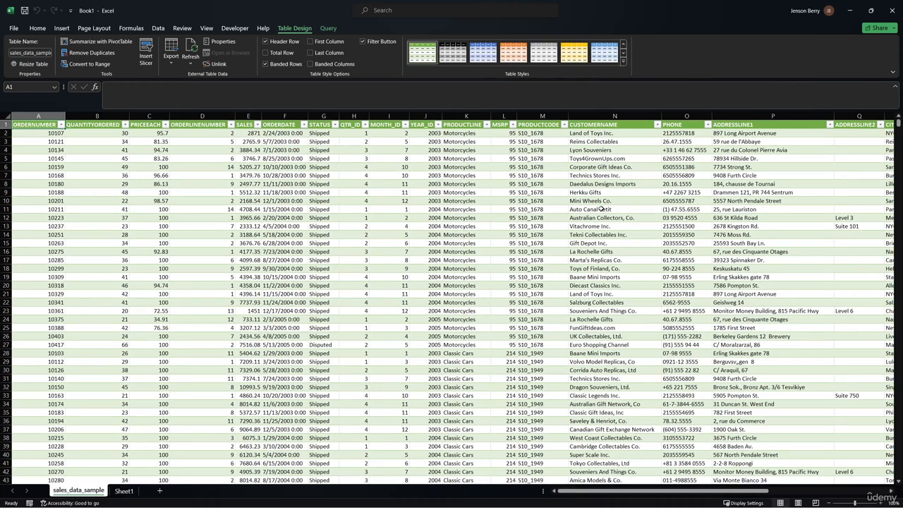